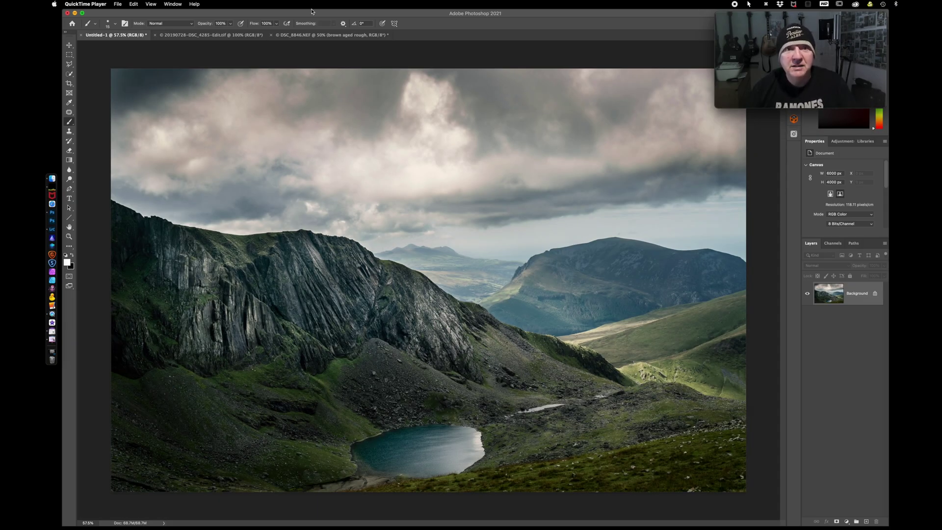
Step: Bring the jet photo from the 20190728-DSC_4285-Edit.tif document into the mountain landscape as a new layer
{"action": "left_click", "coordinate": [201, 37]}
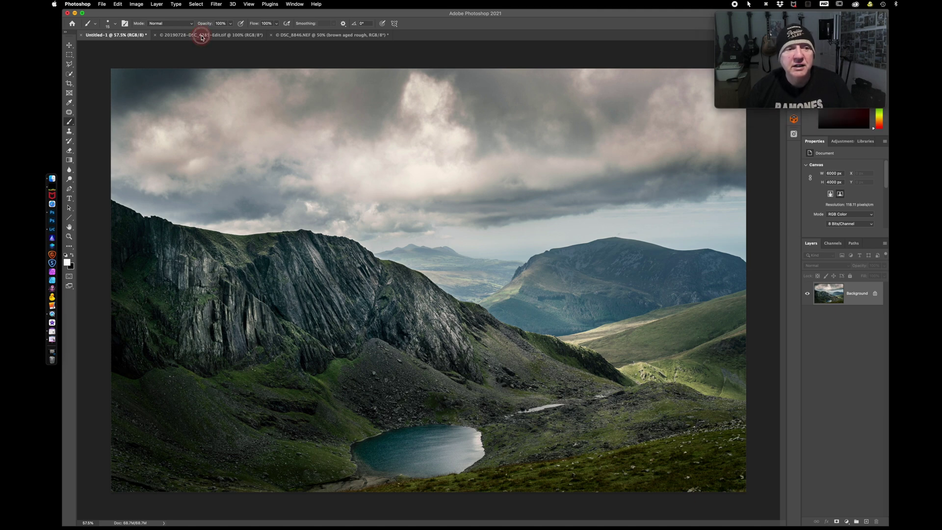
{"action": "left_click", "coordinate": [211, 35]}
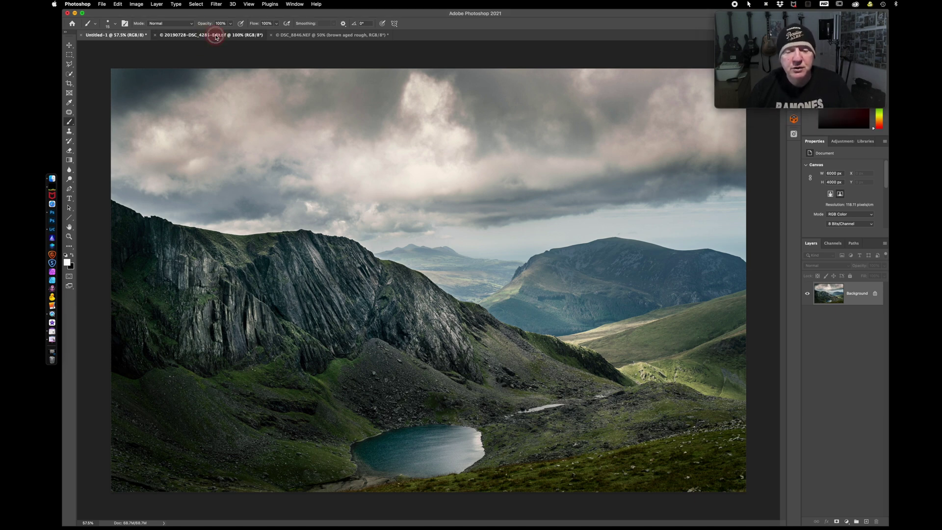
{"action": "left_click_drag", "start_coordinate": [844, 299], "coordinate": [544, 213]}
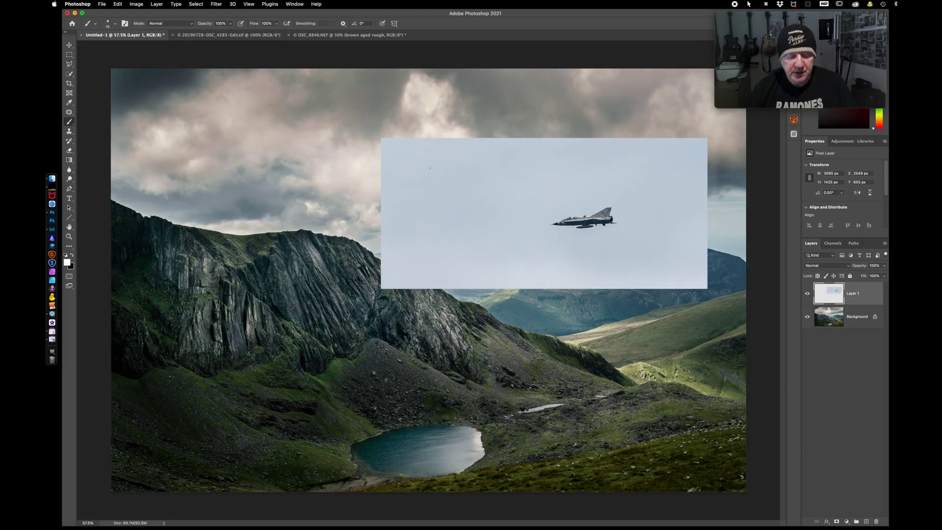
Step: Enlarge the jet layer to about 153%, rotate it about 3.6° clockwise and position the jet in the cloudy sky
{"action": "key", "text": "super+t"}
{"action": "left_click_drag", "start_coordinate": [381, 138], "coordinate": [300, 37]}
{"action": "left_click_drag", "start_coordinate": [723, 174], "coordinate": [728, 195]}
{"action": "left_click_drag", "start_coordinate": [650, 192], "coordinate": [658, 168]}
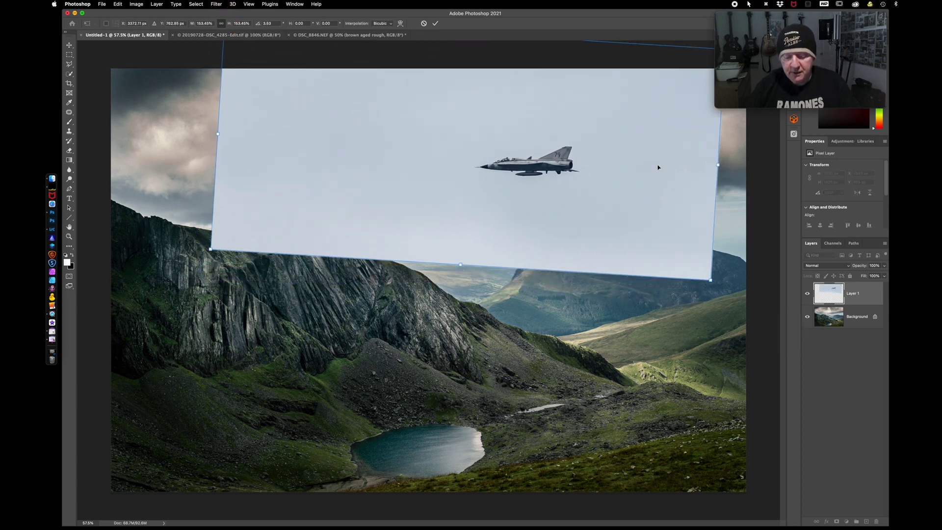
{"action": "key", "text": "Return"}
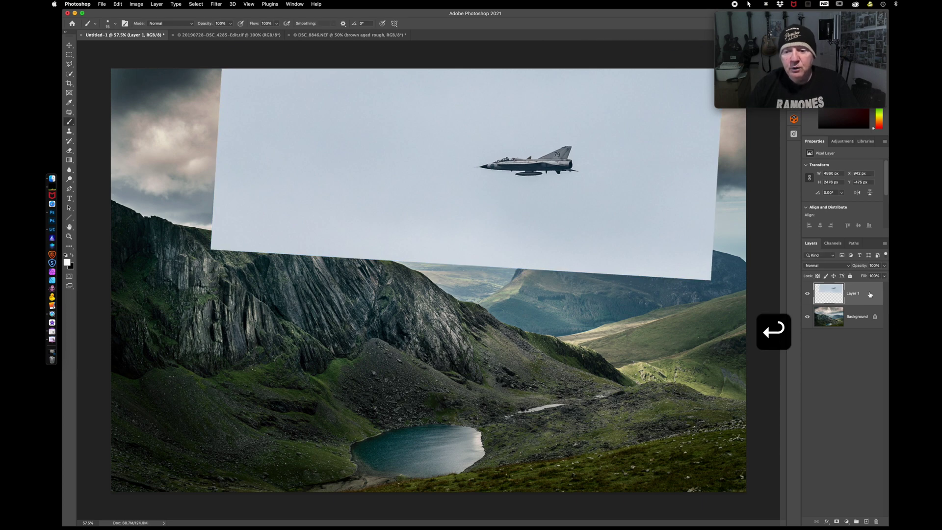
Step: Blend away the jet layer's pale sky by splitting the Blend If This Layer highlight slider, lower half about 48, and lowering its upper half
{"action": "double_click", "coordinate": [871, 297]}
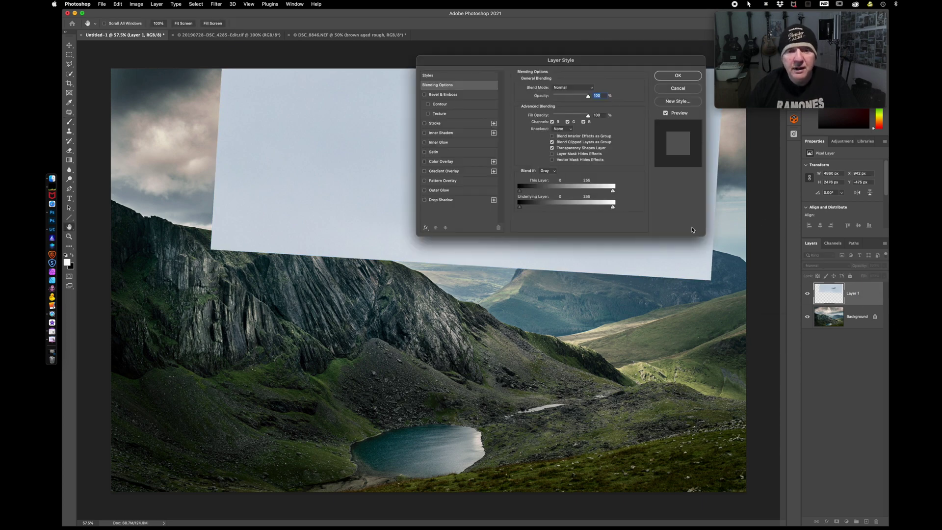
{"action": "left_click_drag", "start_coordinate": [609, 60], "coordinate": [493, 268]}
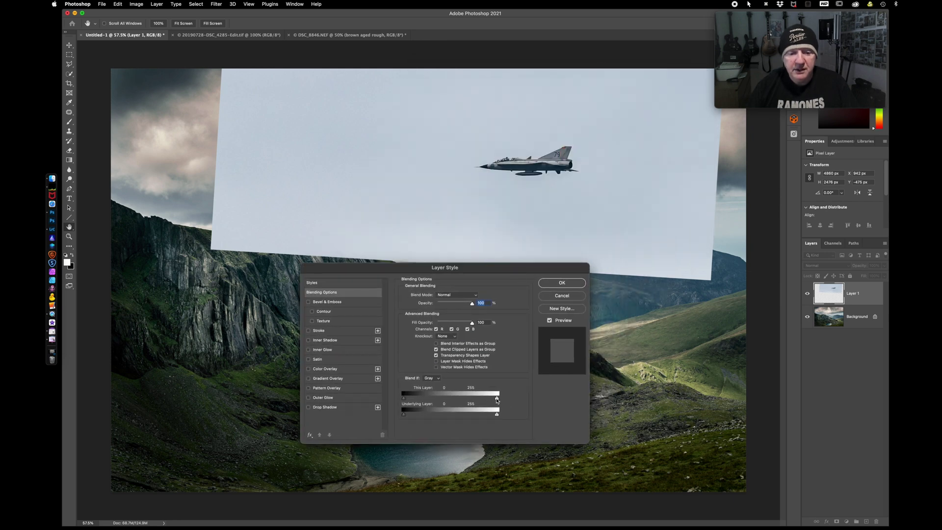
{"action": "left_click_drag", "start_coordinate": [497, 397], "coordinate": [420, 398]}
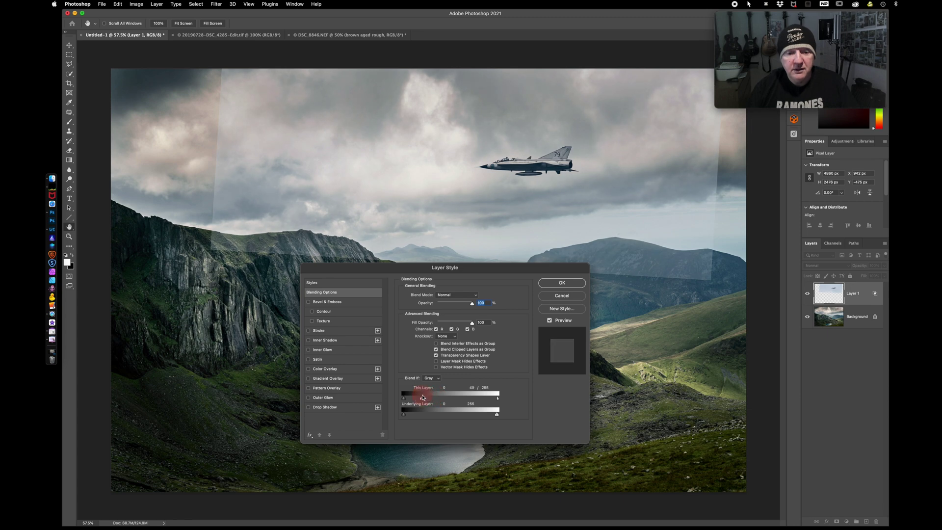
{"action": "left_click_drag", "start_coordinate": [497, 398], "coordinate": [484, 388]}
{"action": "left_click", "coordinate": [562, 283]}
{"action": "key", "text": "b"}
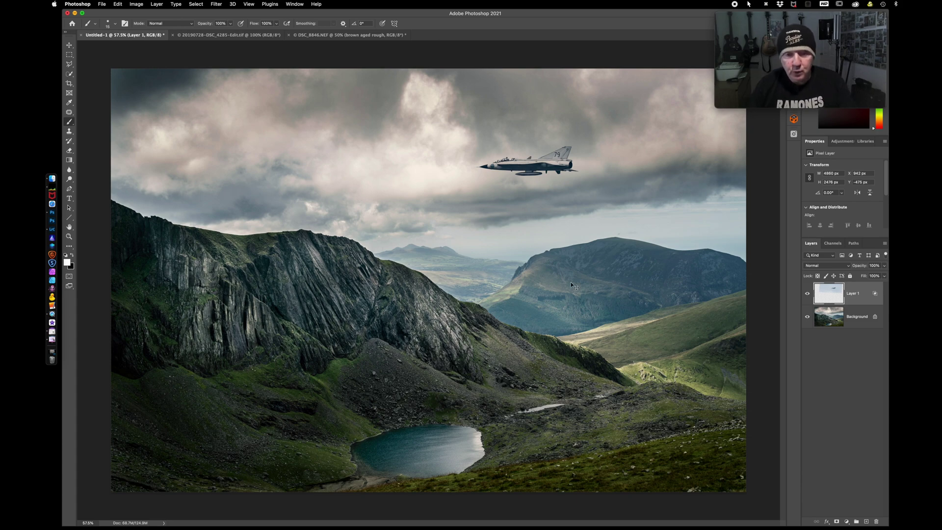
Step: Duplicate the blended jet layer, Layer 1
{"action": "key", "text": "super+equal"}
{"action": "key", "text": "super+equal"}
{"action": "key", "text": "space"}
{"action": "left_click_drag", "start_coordinate": [604, 106], "coordinate": [464, 253]}
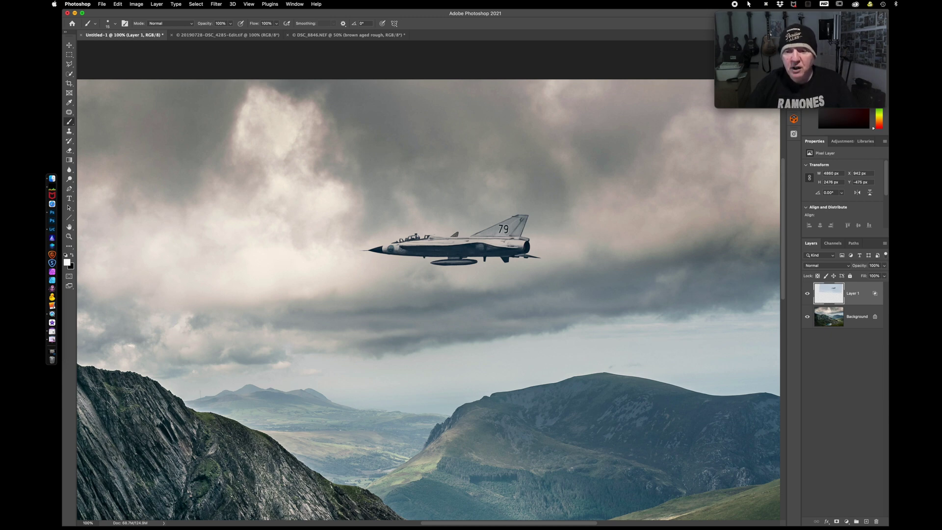
{"action": "left_click", "coordinate": [863, 295]}
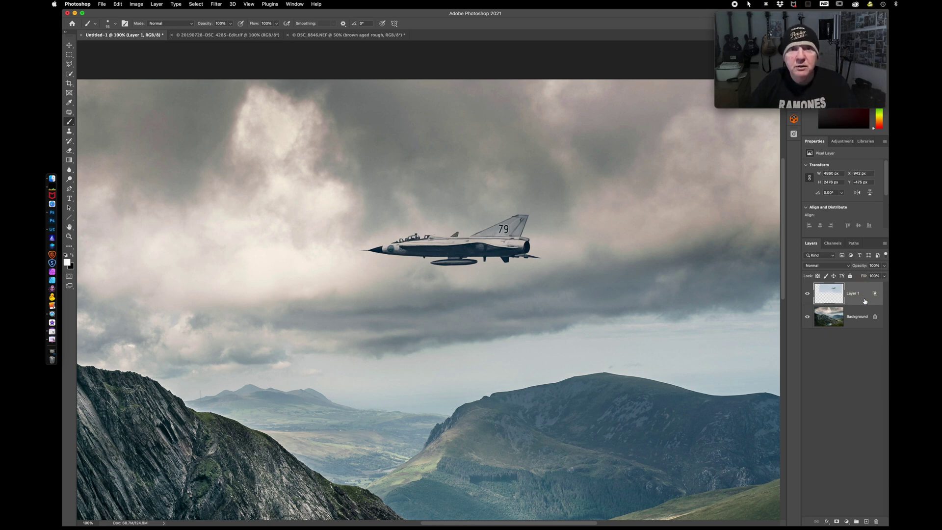
{"action": "key", "text": "super+j"}
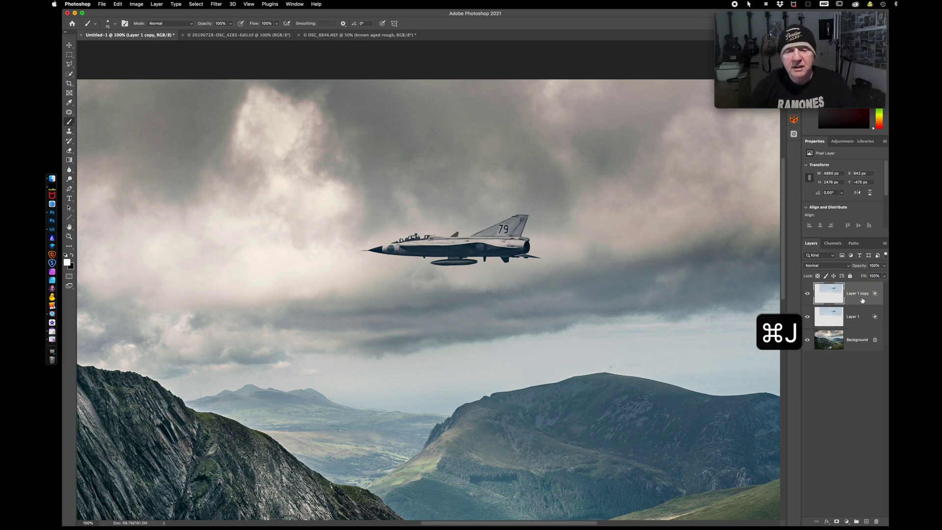
Step: Reset the duplicate jet layer's Blend If This Layer highlight slider to 255 and add a black mask to the layer
{"action": "left_click", "coordinate": [863, 295]}
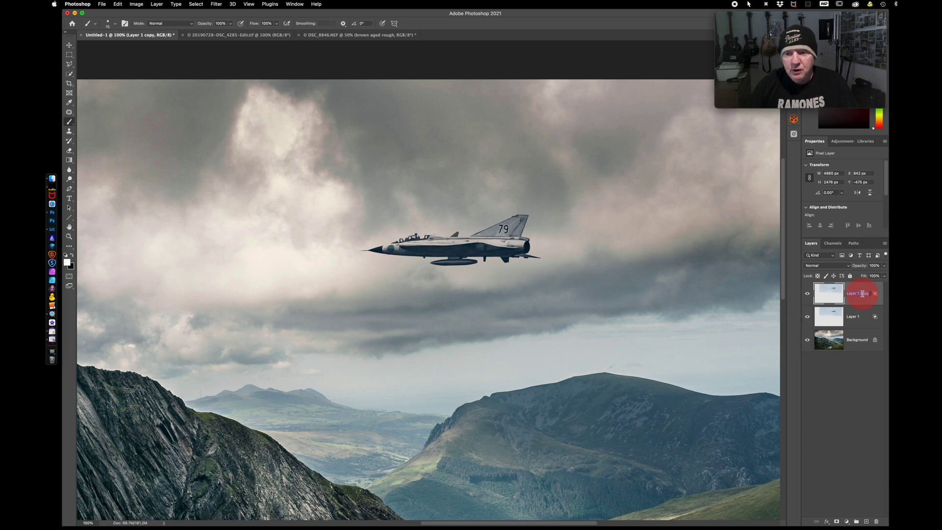
{"action": "double_click", "coordinate": [864, 303]}
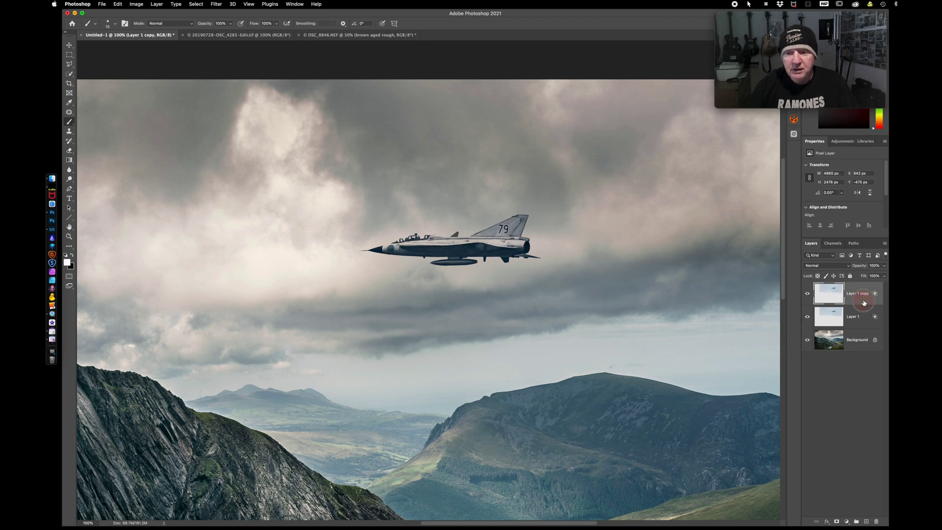
{"action": "left_click_drag", "start_coordinate": [420, 398], "coordinate": [539, 402]}
{"action": "left_click", "coordinate": [571, 283]}
{"action": "key", "text": "b"}
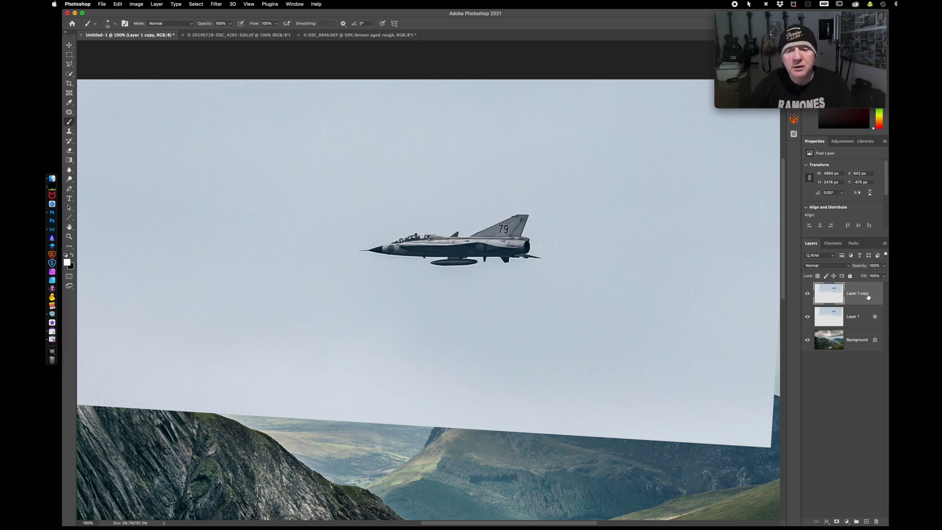
{"action": "left_click", "coordinate": [837, 522]}
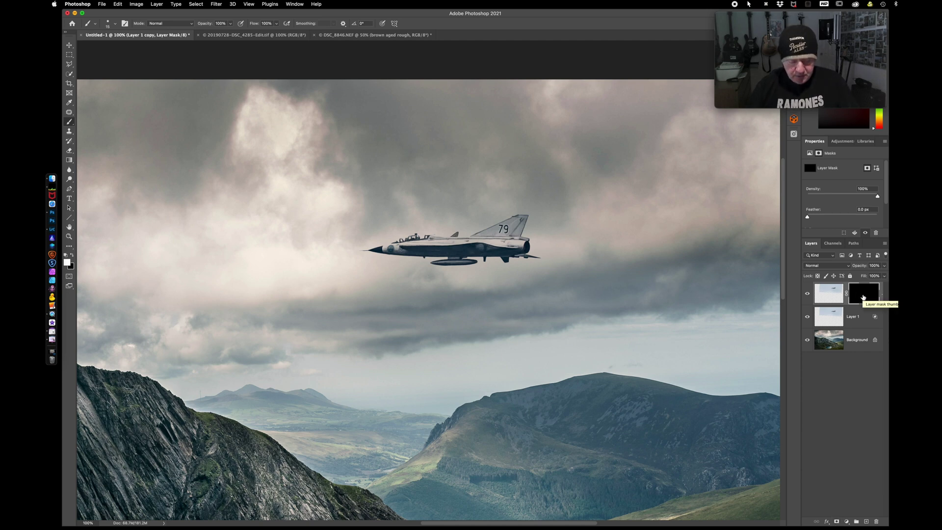
Step: Set up a soft round brush at 45 px for painting on the duplicate jet layer's mask
{"action": "key", "text": "super+equal"}
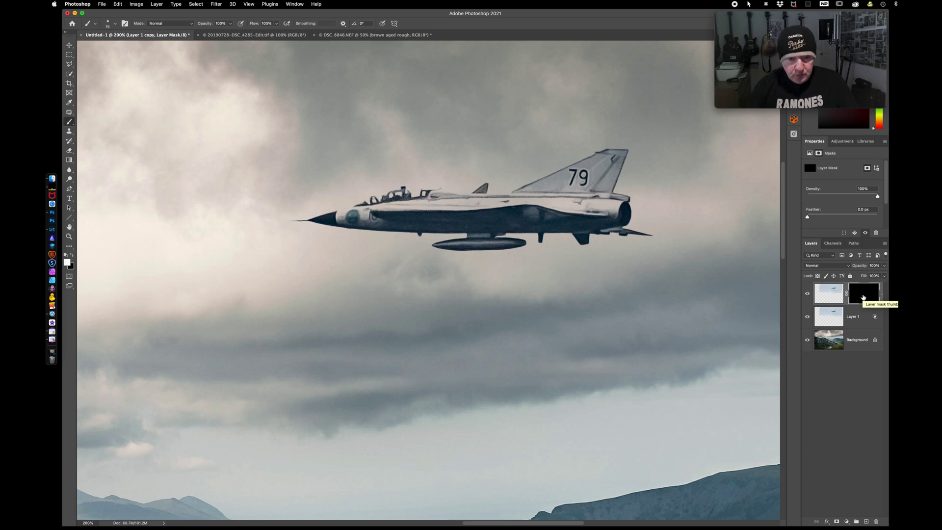
{"action": "key", "text": "b"}
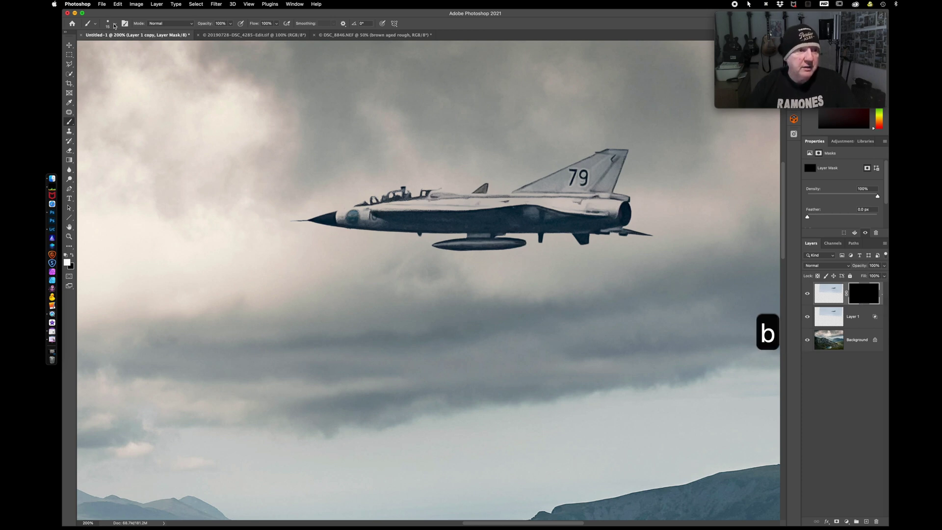
{"action": "left_click", "coordinate": [115, 23]}
{"action": "left_click", "coordinate": [100, 89]}
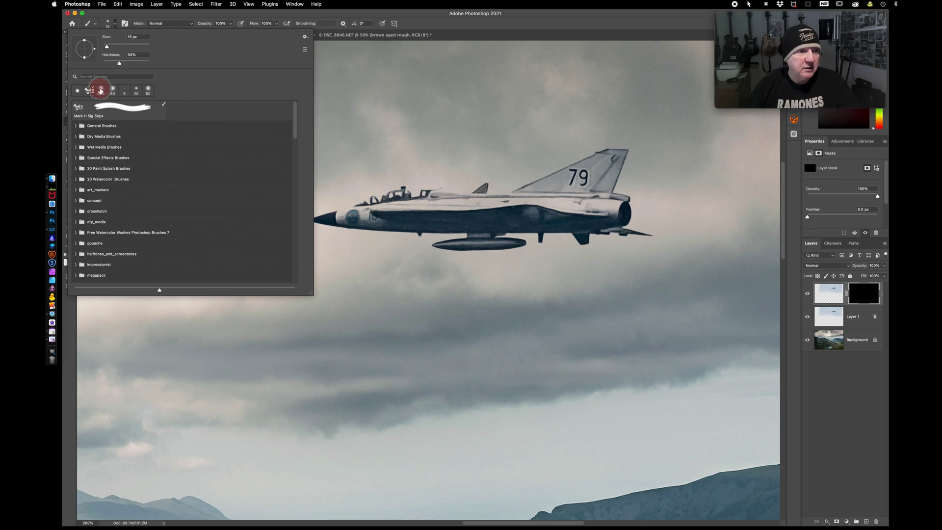
{"action": "left_click", "coordinate": [432, 25]}
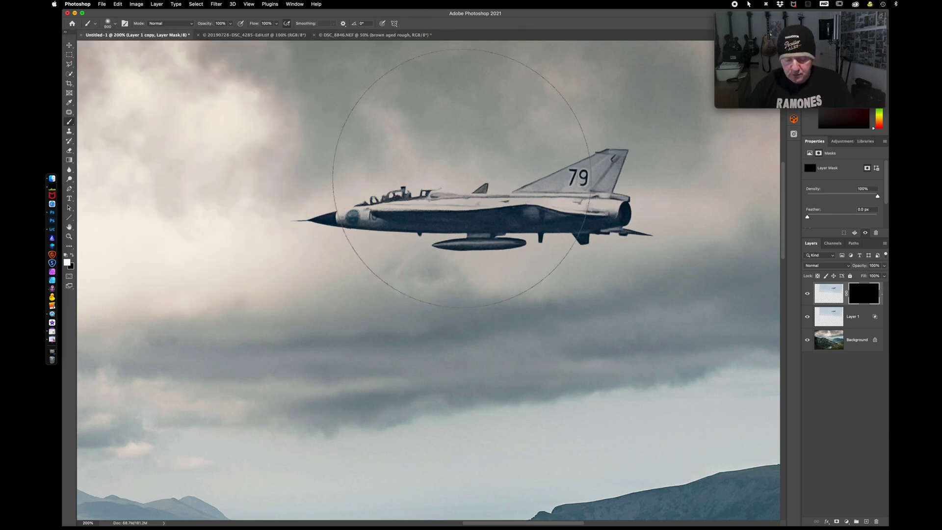
{"action": "key", "text": "bracketleft"}
{"action": "key", "text": "bracketleft"}
{"action": "key", "text": "bracketleft"}
{"action": "key", "text": "bracketleft"}
{"action": "key", "text": "bracketleft"}
{"action": "key", "text": "bracketleft"}
{"action": "key", "text": "bracketleft"}
{"action": "key", "text": "bracketleft"}
{"action": "key", "text": "bracketleft"}
{"action": "key", "text": "bracketleft"}
{"action": "key", "text": "bracketleft"}
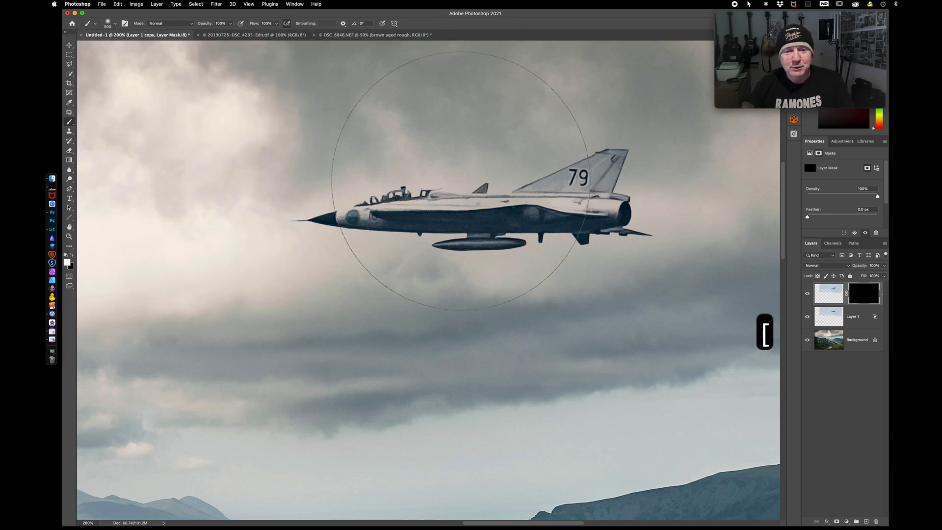
{"action": "key", "text": "bracketleft"}
{"action": "key", "text": "bracketleft"}
{"action": "key", "text": "bracketleft"}
{"action": "key", "text": "bracketleft"}
{"action": "key", "text": "bracketleft"}
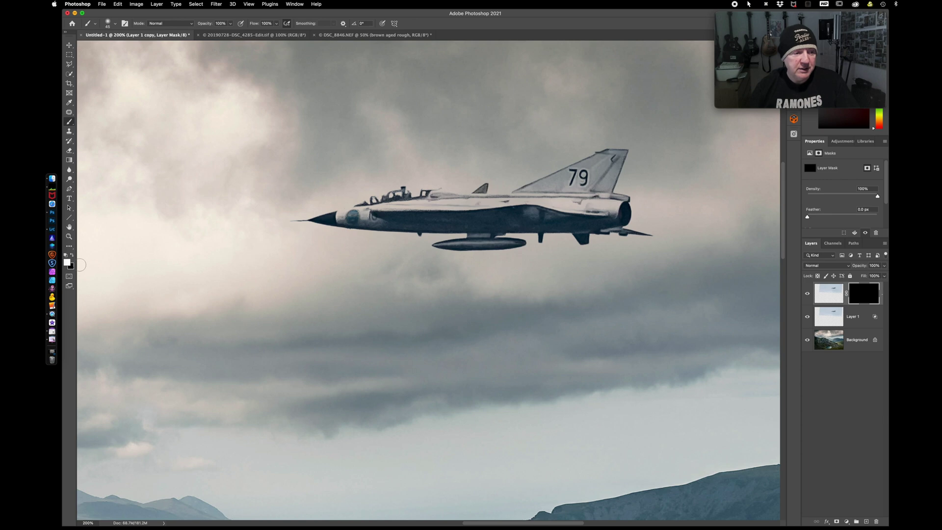
Step: Paint white on the mask over the jet's fuselage and tail fin to reveal the original detail
{"action": "key", "text": "d"}
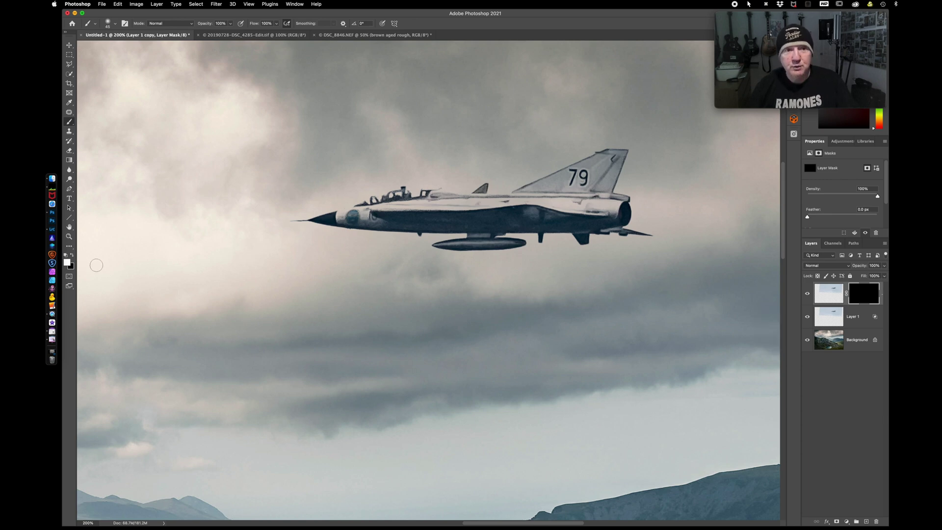
{"action": "key", "text": "x"}
{"action": "key", "text": "x"}
{"action": "key", "text": "x"}
{"action": "key", "text": "x"}
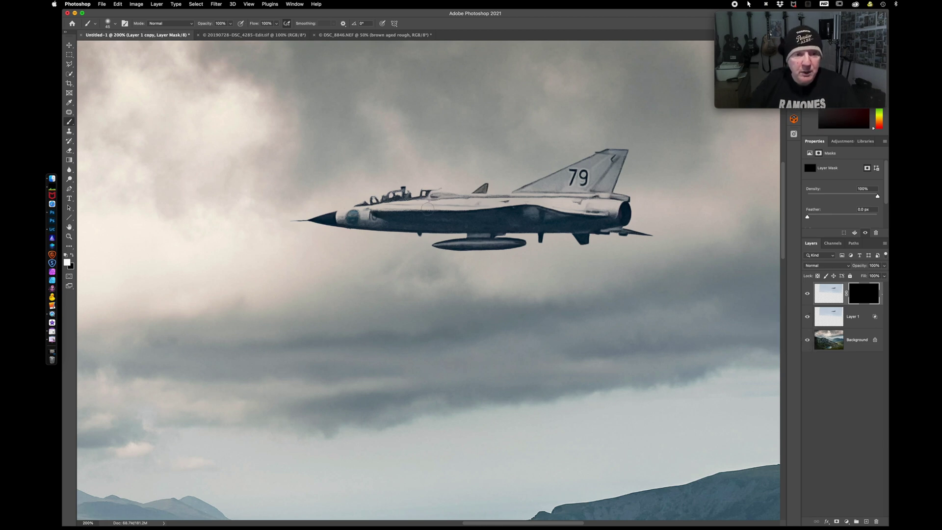
{"action": "left_click_drag", "start_coordinate": [392, 206], "coordinate": [587, 205]}
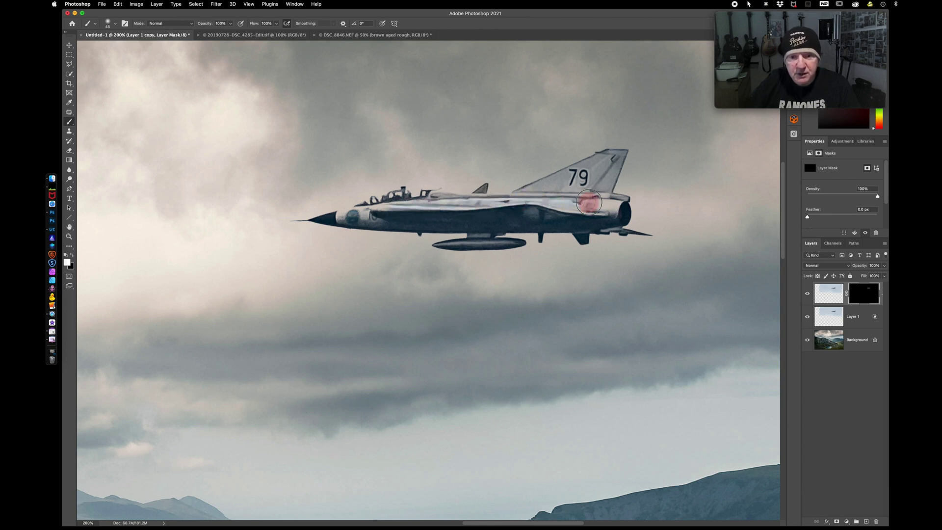
{"action": "mouse_move", "coordinate": [608, 163]}
{"action": "left_mouse_down"}
{"action": "mouse_move", "coordinate": [529, 196]}
{"action": "mouse_move", "coordinate": [594, 186]}
{"action": "mouse_move", "coordinate": [600, 210]}
{"action": "mouse_move", "coordinate": [613, 209]}
{"action": "mouse_move", "coordinate": [481, 206]}
{"action": "left_mouse_up"}
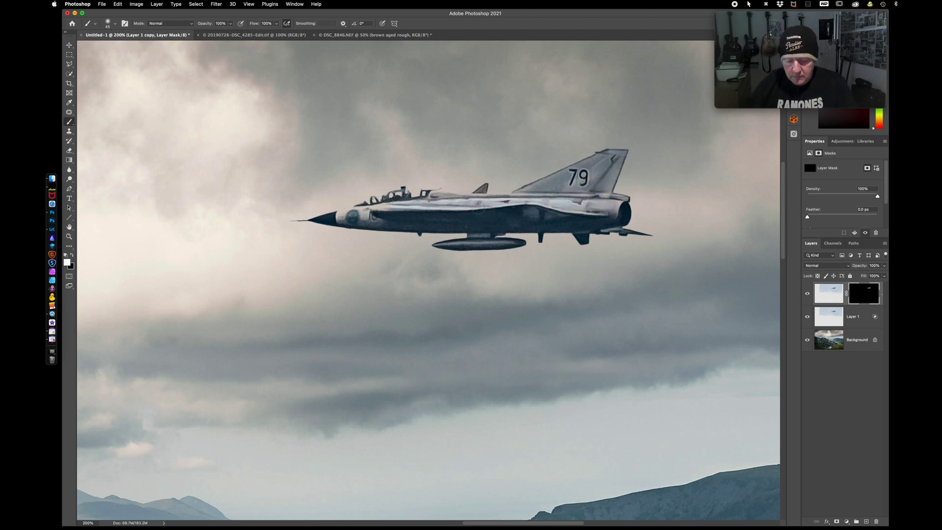
Step: Reduce the brush to 30 px, paint white over the cockpit and upper fuselage, and compare with the duplicate layer hidden
{"action": "key", "text": "bracketleft"}
{"action": "key", "text": "bracketleft"}
{"action": "key", "text": "bracketleft"}
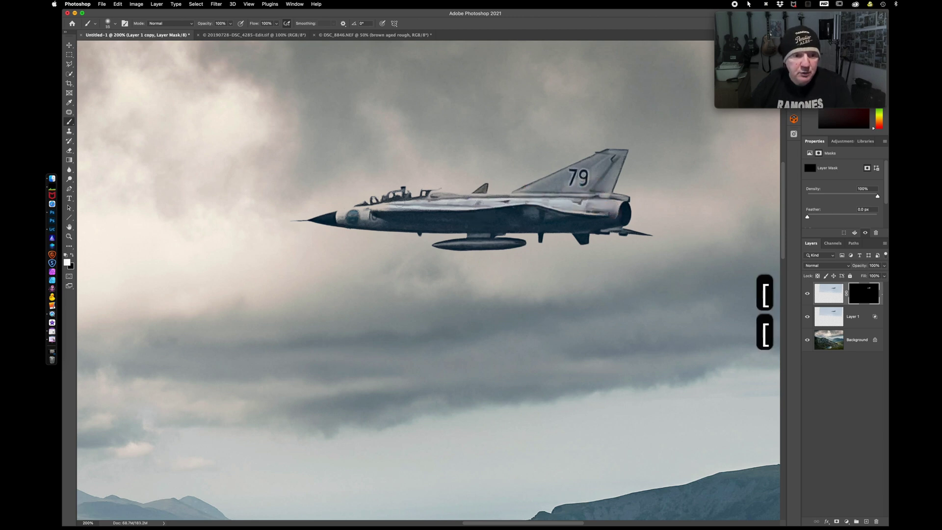
{"action": "mouse_move", "coordinate": [420, 191]}
{"action": "left_mouse_down"}
{"action": "mouse_move", "coordinate": [331, 218]}
{"action": "mouse_move", "coordinate": [575, 212]}
{"action": "left_mouse_up"}
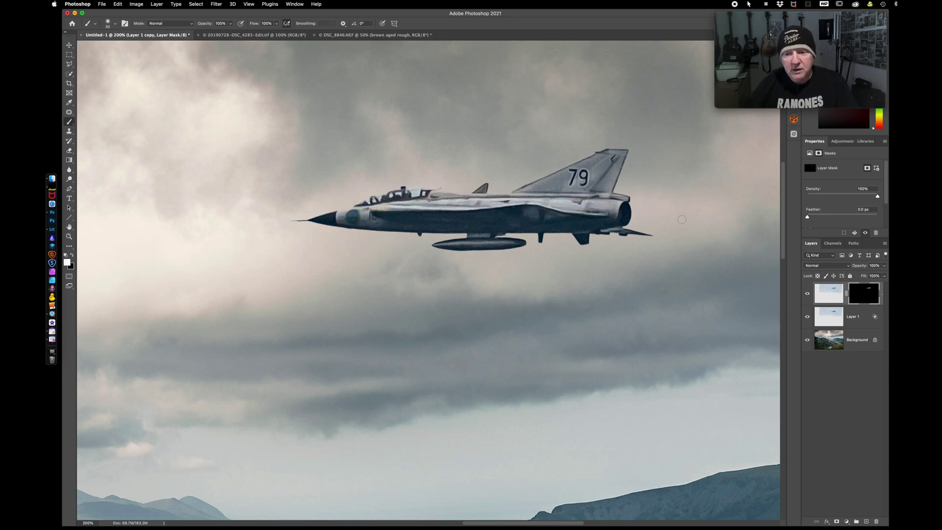
{"action": "left_click", "coordinate": [807, 294]}
{"action": "left_click", "coordinate": [807, 294]}
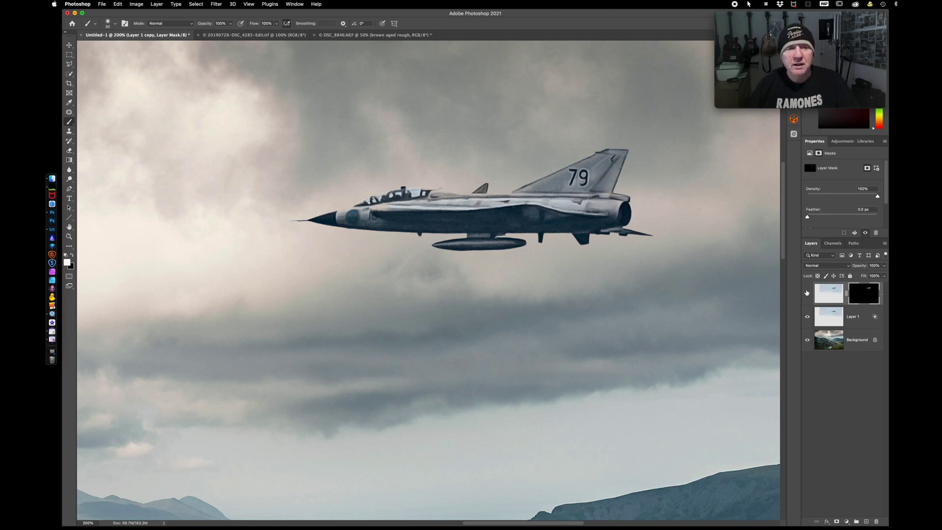
Step: Switch to the beach document DSC_8846.NEF and show and select its "brown aged rough" texture layer
{"action": "left_click", "coordinate": [224, 36]}
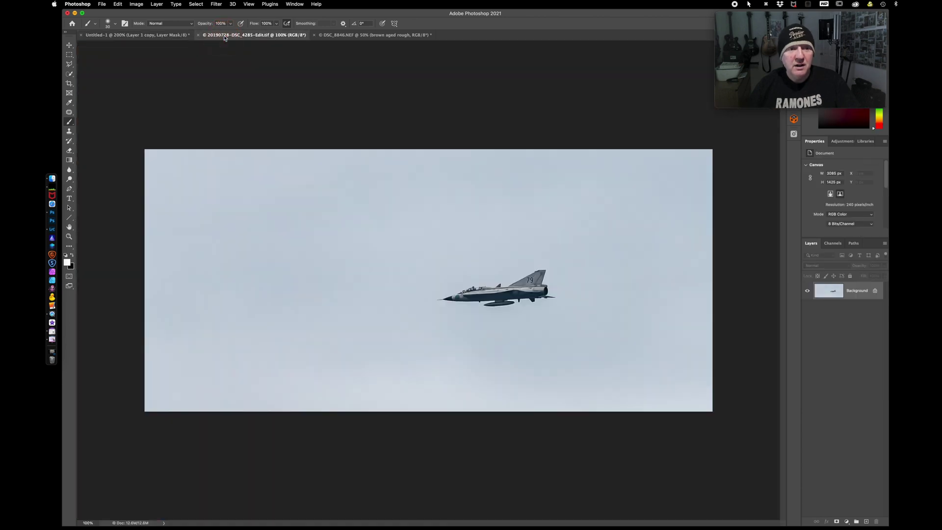
{"action": "left_click", "coordinate": [353, 36]}
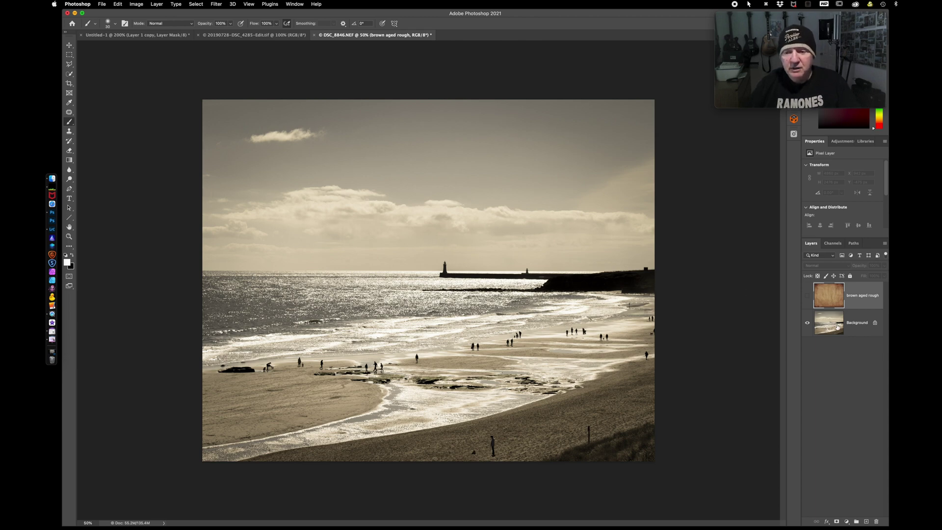
{"action": "left_click", "coordinate": [807, 295]}
{"action": "left_click", "coordinate": [859, 304]}
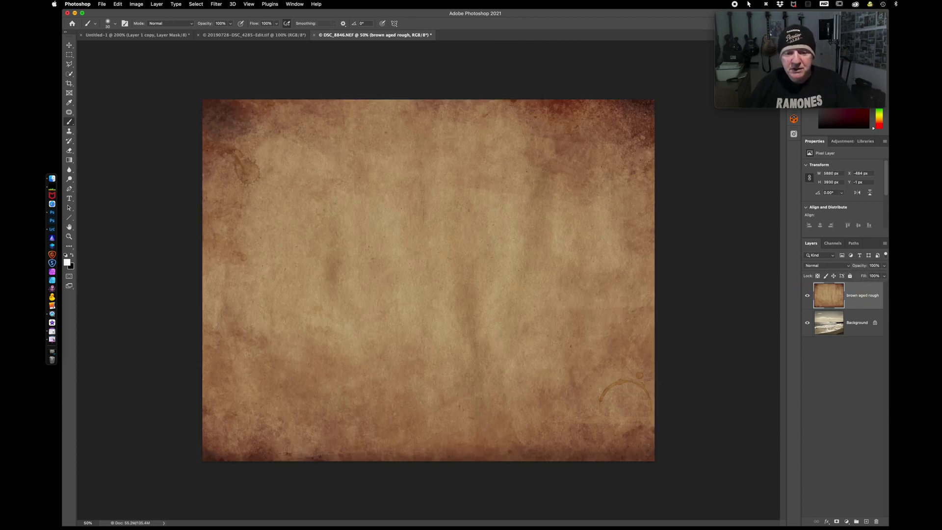
Step: Set the brown aged rough layer to Overlay blend mode at 68% opacity
{"action": "left_click", "coordinate": [832, 266]}
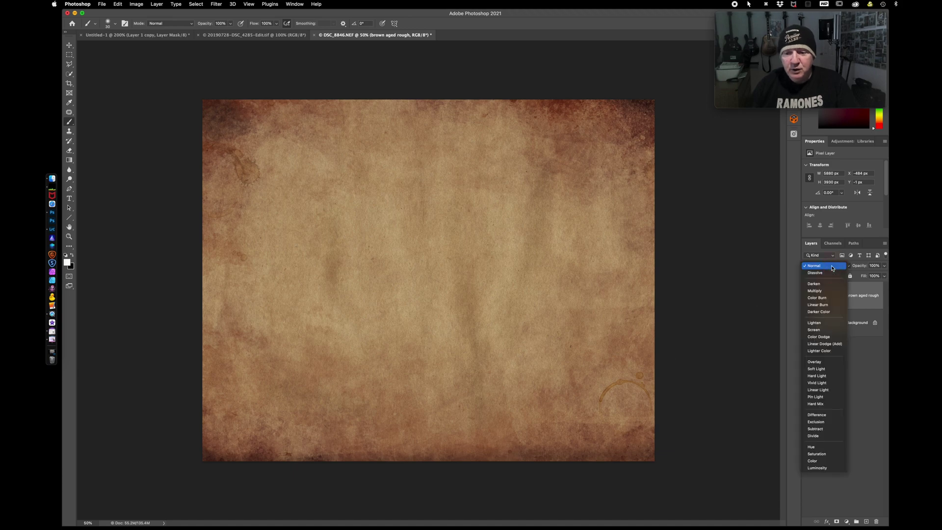
{"action": "left_click", "coordinate": [829, 364]}
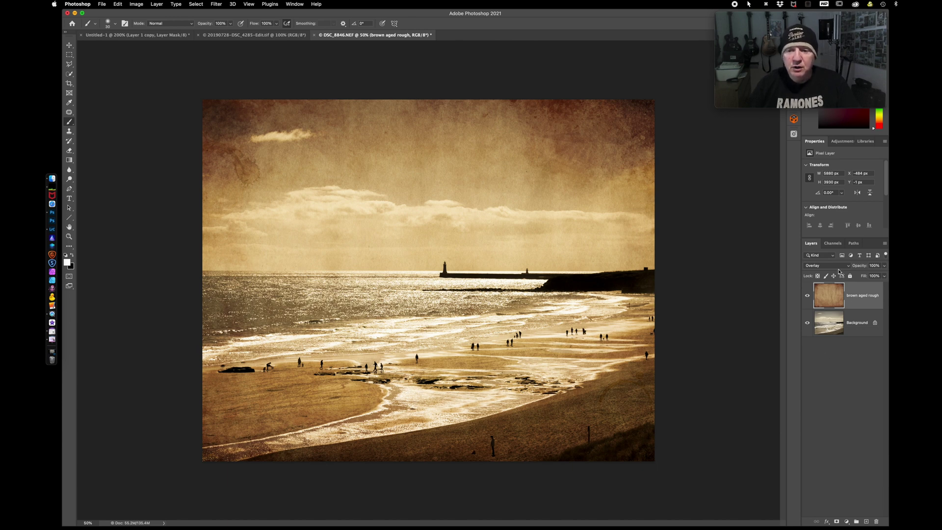
{"action": "mouse_move", "coordinate": [854, 267]}
{"action": "left_mouse_down"}
{"action": "mouse_move", "coordinate": [841, 269]}
{"action": "mouse_move", "coordinate": [876, 267]}
{"action": "mouse_move", "coordinate": [858, 267]}
{"action": "mouse_move", "coordinate": [865, 268]}
{"action": "left_mouse_up"}
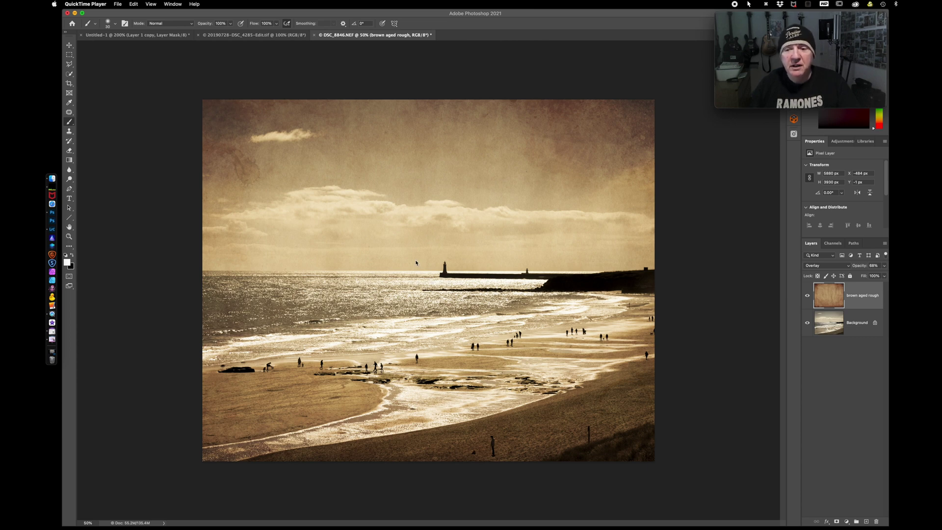
Step: Split the texture layer's Blend If This Layer highlight slider to 32 / 255 and compare the image with the layer hidden
{"action": "double_click", "coordinate": [866, 304]}
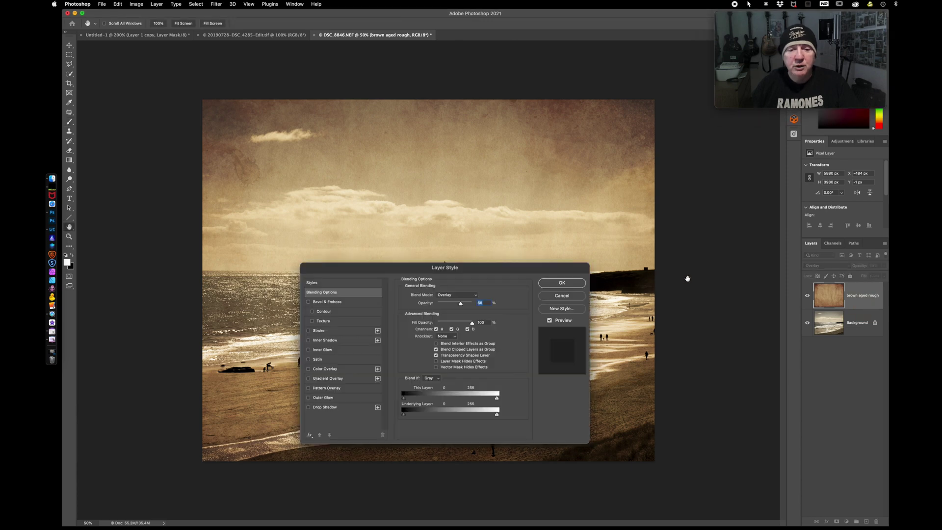
{"action": "left_click_drag", "start_coordinate": [520, 268], "coordinate": [304, 92]}
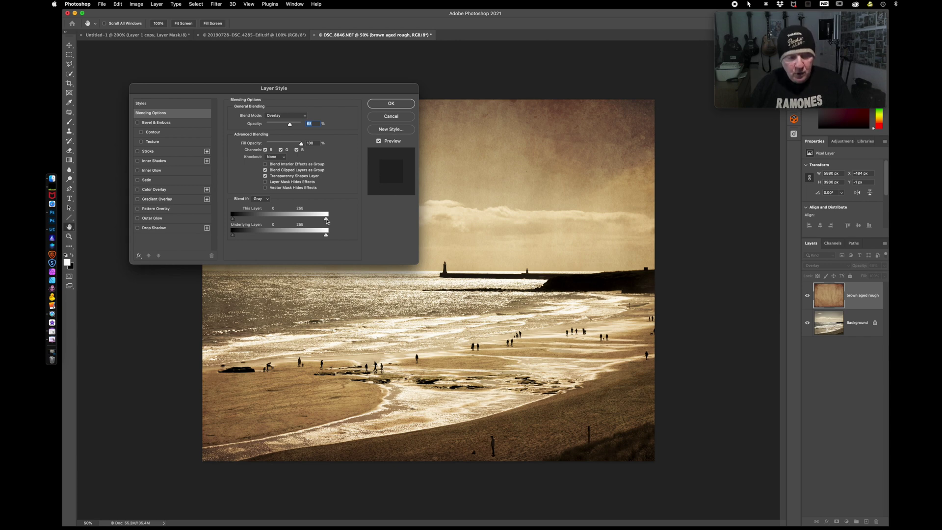
{"action": "left_click_drag", "start_coordinate": [326, 221], "coordinate": [244, 221]}
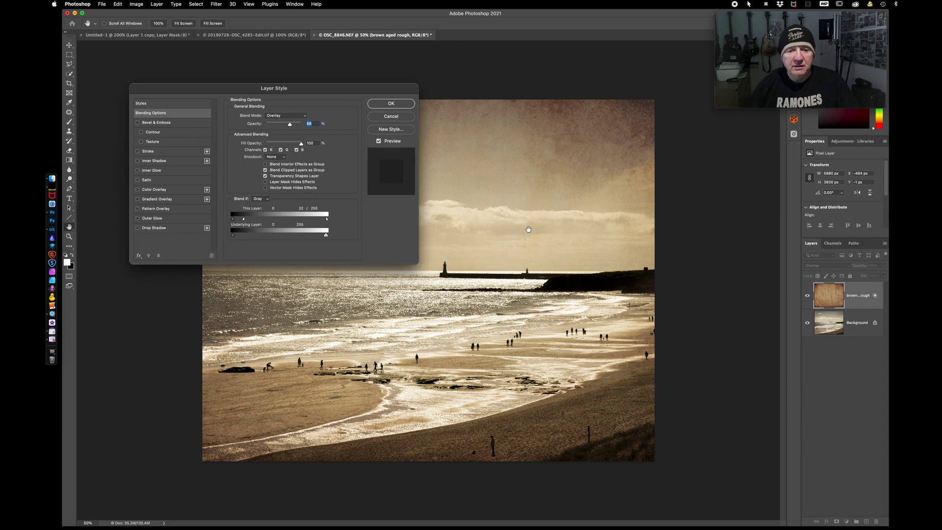
{"action": "left_click", "coordinate": [391, 104]}
{"action": "left_click", "coordinate": [808, 297]}
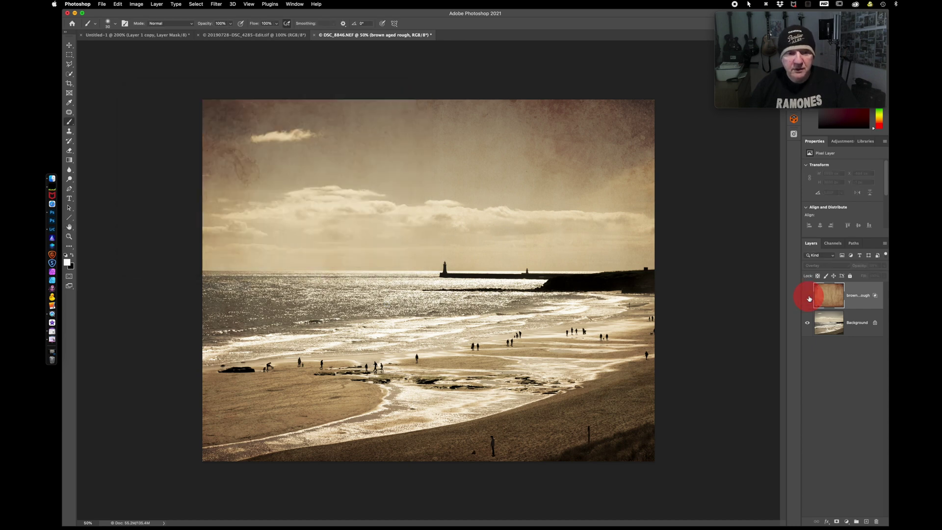
{"action": "left_click", "coordinate": [808, 297]}
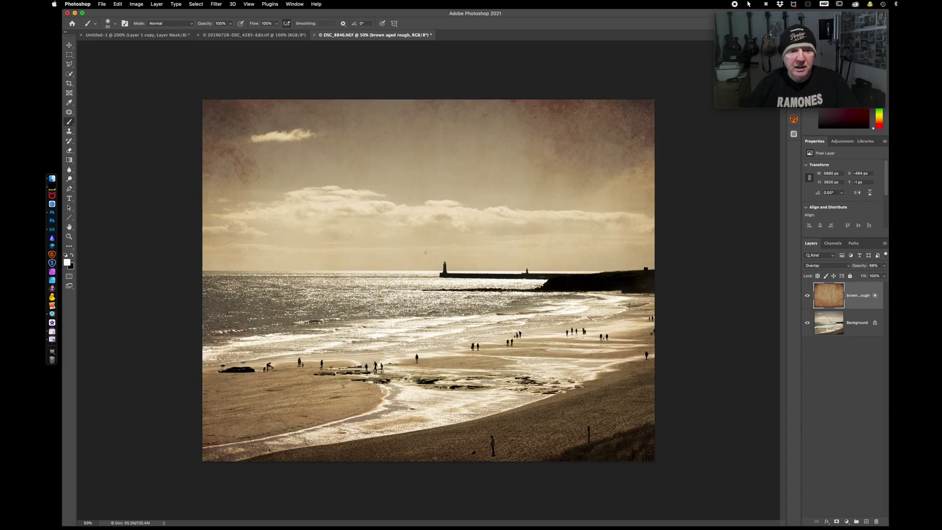